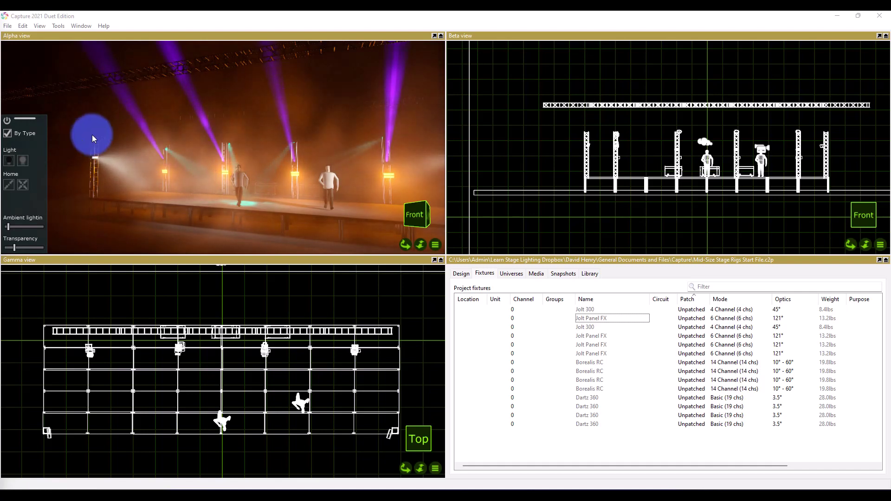
{"action": "left_click_drag", "start_coordinate": [92, 134], "coordinate": [159, 149]}
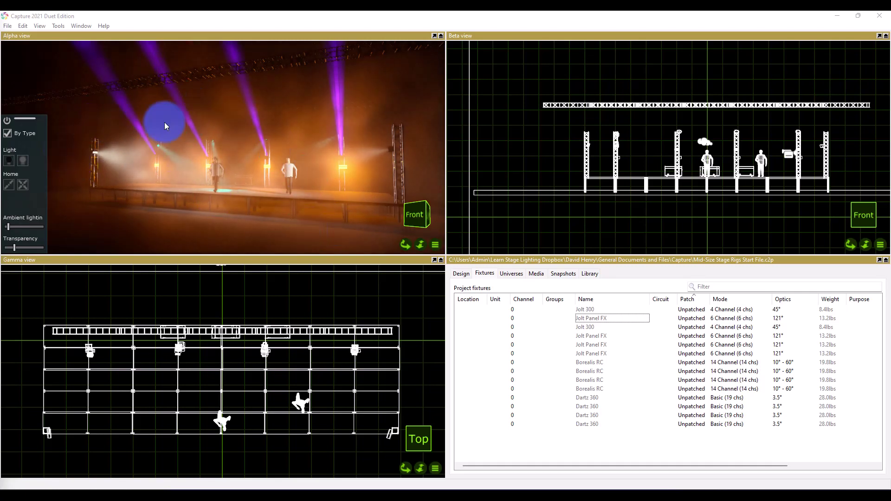
{"action": "left_click_drag", "start_coordinate": [232, 154], "coordinate": [221, 148]}
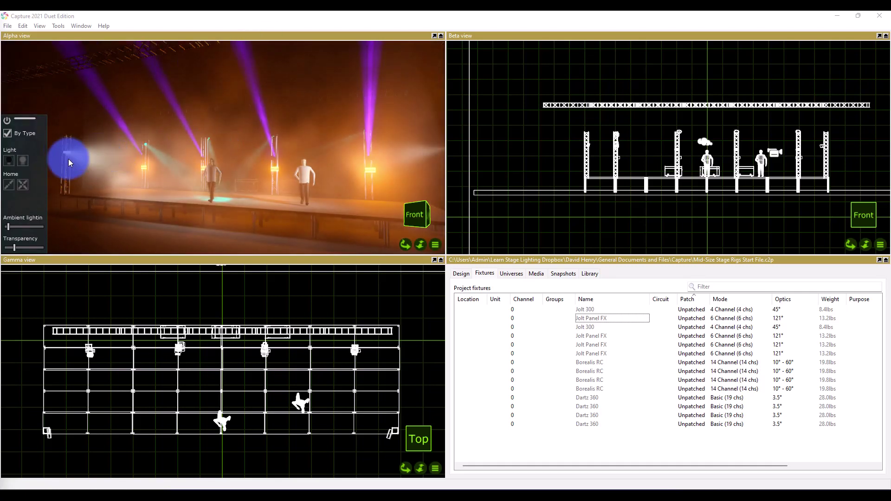
{"action": "left_click_drag", "start_coordinate": [69, 159], "coordinate": [64, 145]}
{"action": "left_click_drag", "start_coordinate": [171, 137], "coordinate": [82, 149]}
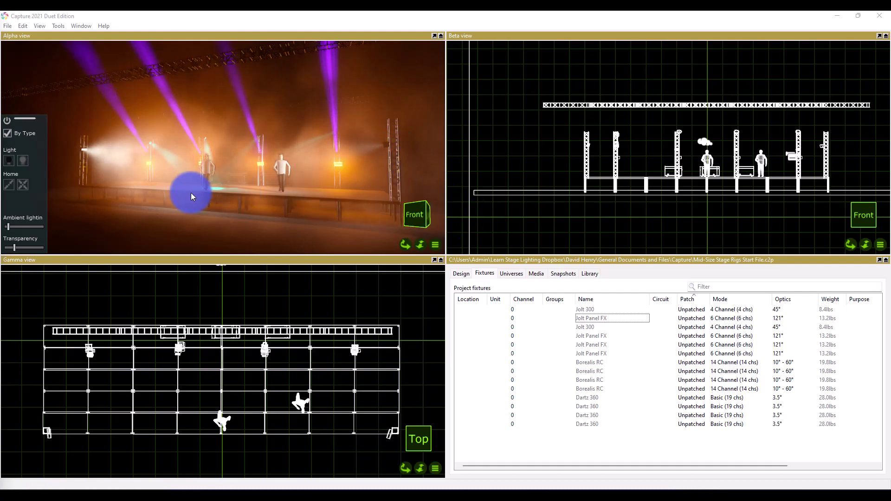
{"action": "left_click", "coordinate": [88, 149]}
{"action": "left_click", "coordinate": [63, 124]}
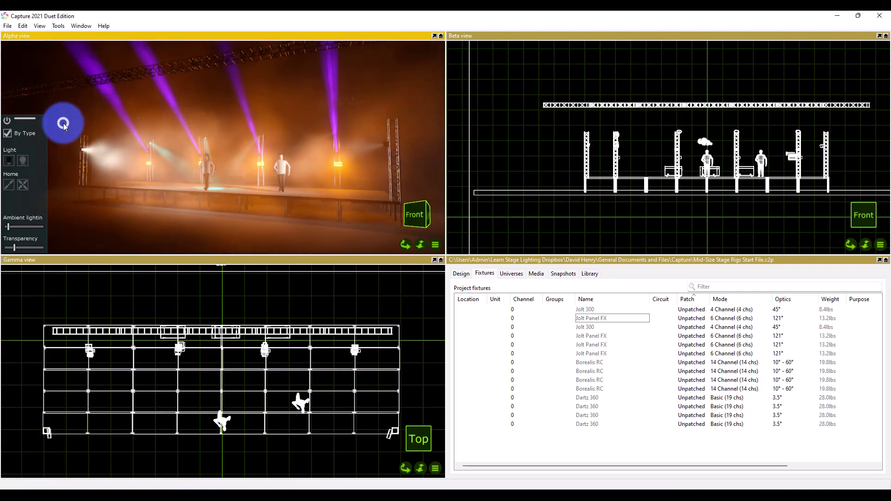
Select the first Jolt 300 in the project fixtures and change its light colour to a dark yellow.
{"action": "left_click", "coordinate": [589, 310]}
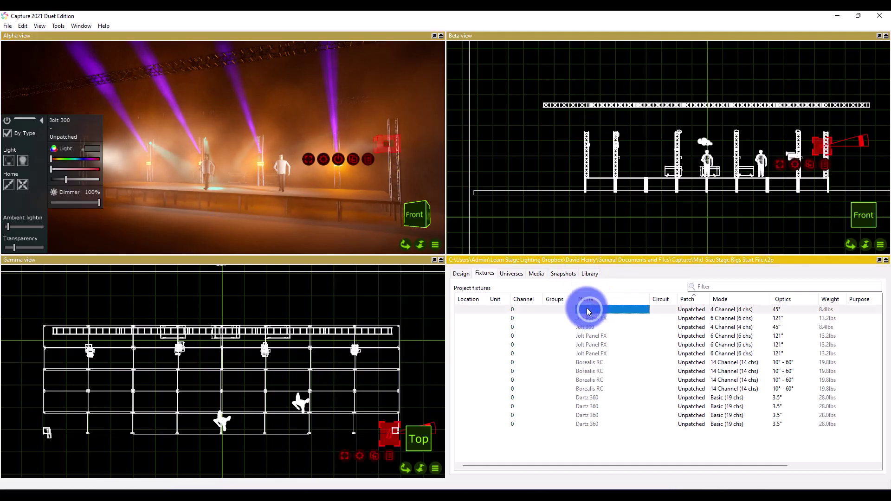
{"action": "left_click", "coordinate": [21, 114]}
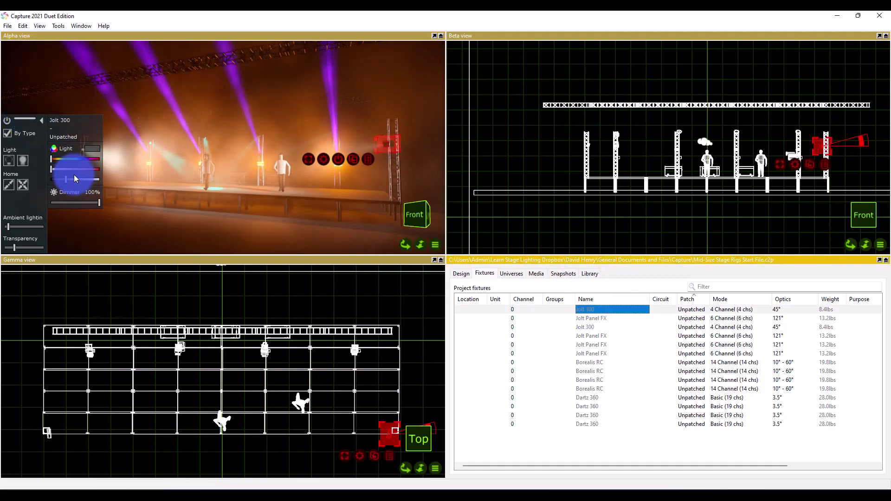
{"action": "mouse_move", "coordinate": [74, 175]}
{"action": "left_mouse_down"}
{"action": "mouse_move", "coordinate": [65, 175]}
{"action": "mouse_move", "coordinate": [100, 168]}
{"action": "mouse_move", "coordinate": [60, 159]}
{"action": "mouse_move", "coordinate": [98, 169]}
{"action": "mouse_move", "coordinate": [76, 169]}
{"action": "left_mouse_up"}
{"action": "left_click", "coordinate": [52, 159]}
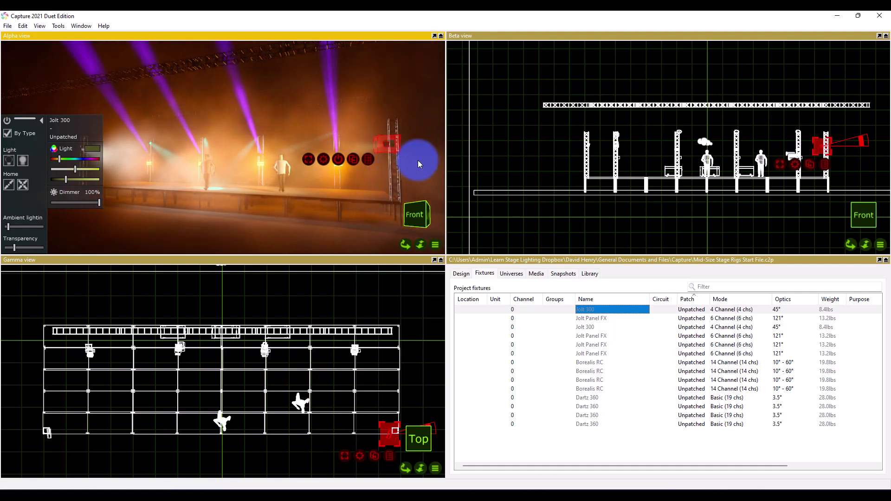
{"action": "scroll", "coordinate": [418, 160], "scroll_direction": "down", "scroll_amount": 2}
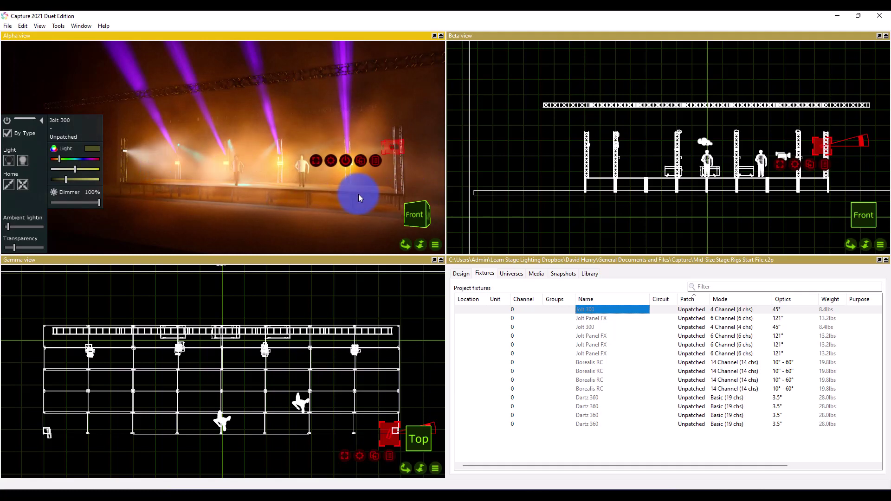
{"action": "scroll", "coordinate": [294, 163], "scroll_direction": "up", "scroll_amount": 1}
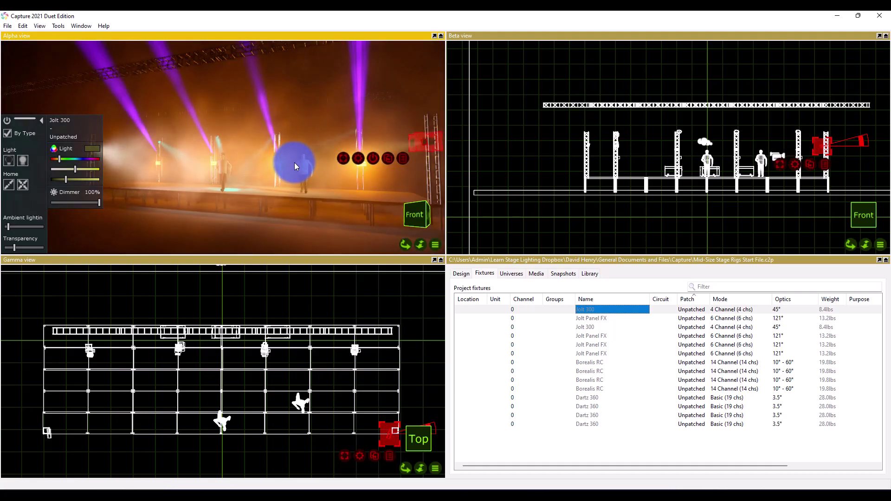
{"action": "scroll", "coordinate": [295, 162], "scroll_direction": "up", "scroll_amount": 1}
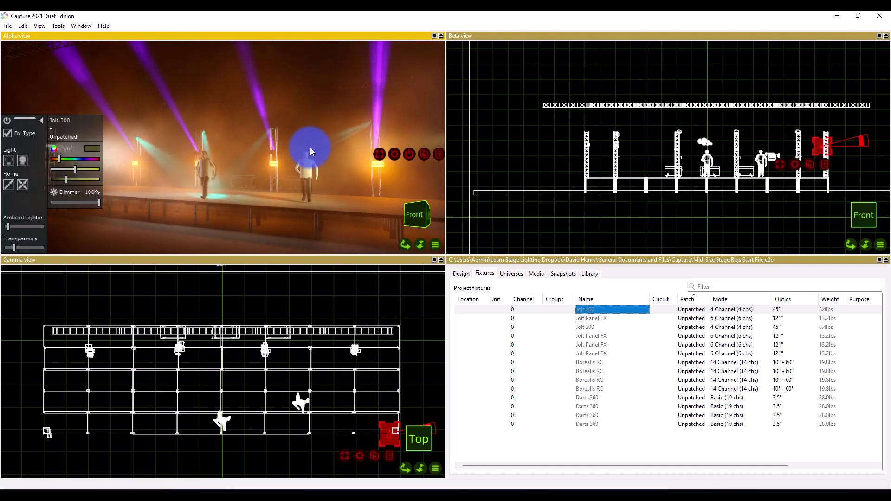
{"action": "scroll", "coordinate": [310, 148], "scroll_direction": "down", "scroll_amount": 3}
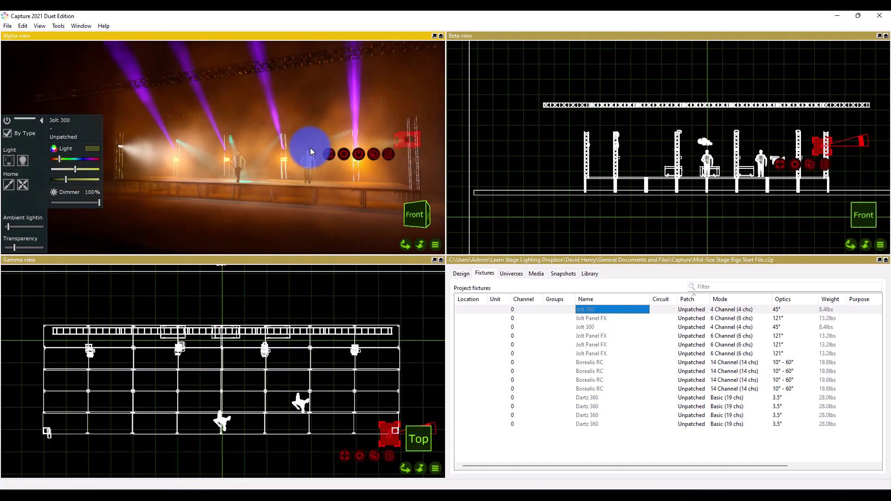
{"action": "left_click_drag", "start_coordinate": [411, 115], "coordinate": [86, 110]}
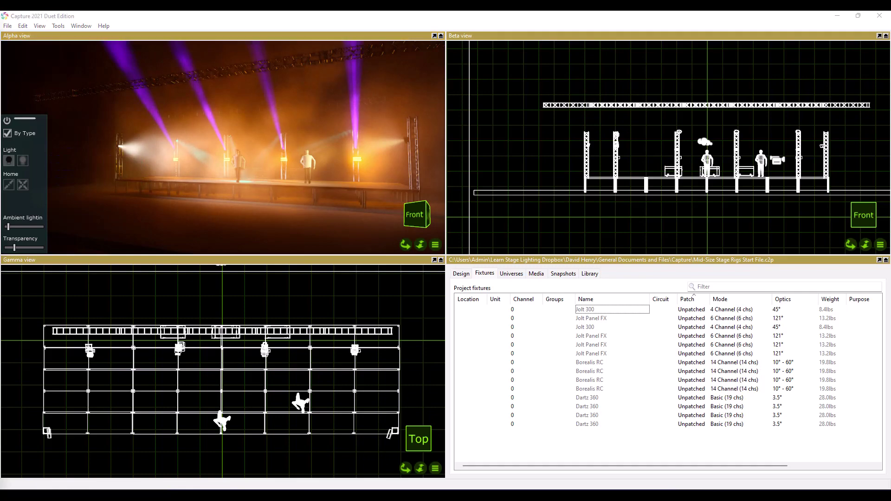
Switch to the web browser, maximize its window and view the Chauvet DJ FLEXstand product page.
{"action": "key", "text": "alt+Tab"}
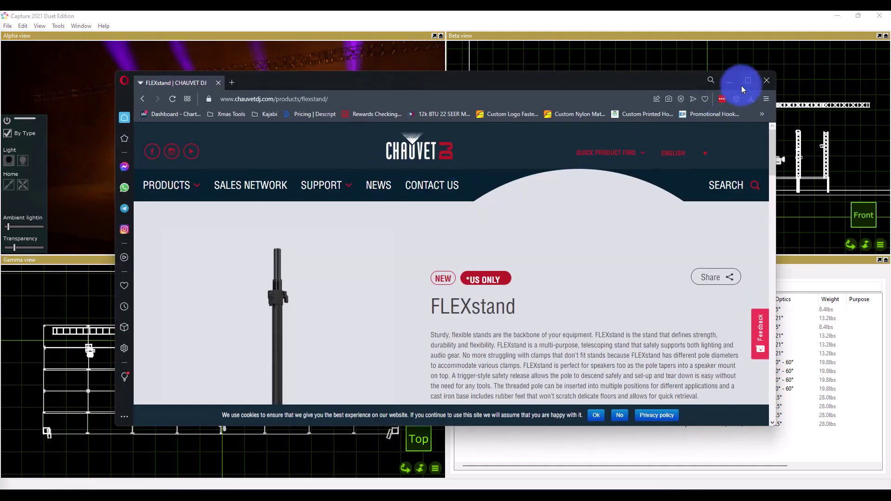
{"action": "left_click", "coordinate": [747, 81]}
{"action": "scroll", "coordinate": [798, 191], "scroll_direction": "down", "scroll_amount": 2}
{"action": "scroll", "coordinate": [798, 191], "scroll_direction": "down", "scroll_amount": 1}
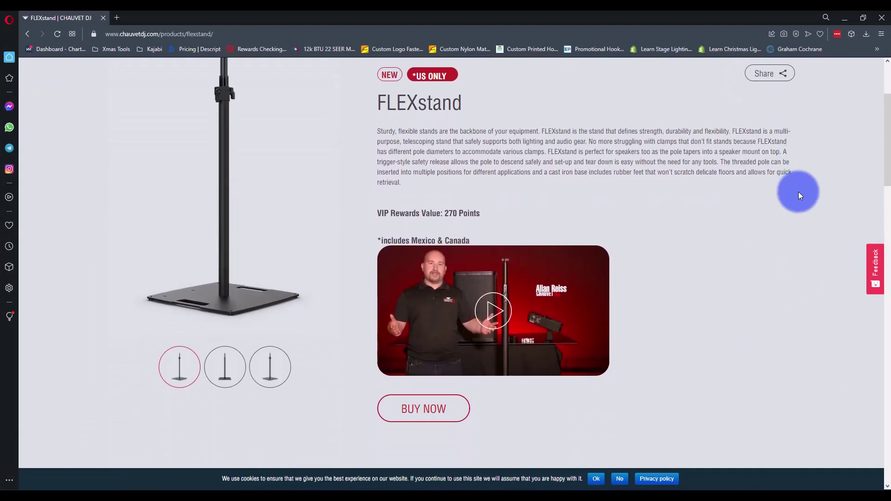
{"action": "key", "text": "alt+Left"}
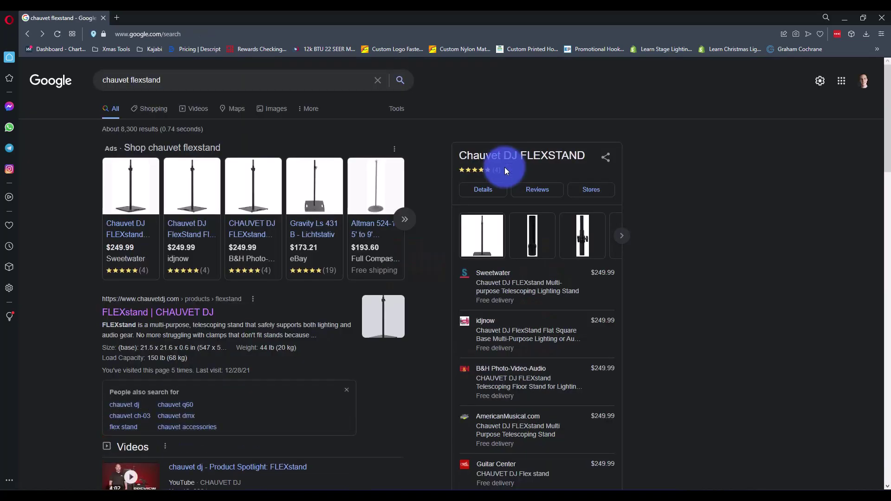
{"action": "left_click", "coordinate": [40, 33]}
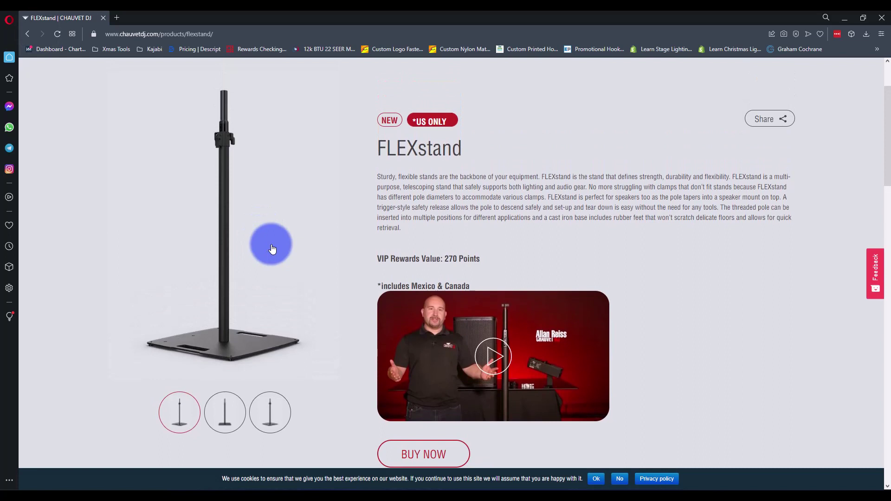
Look through the three FLEXstand product photos and return to the first one.
{"action": "left_click", "coordinate": [241, 411]}
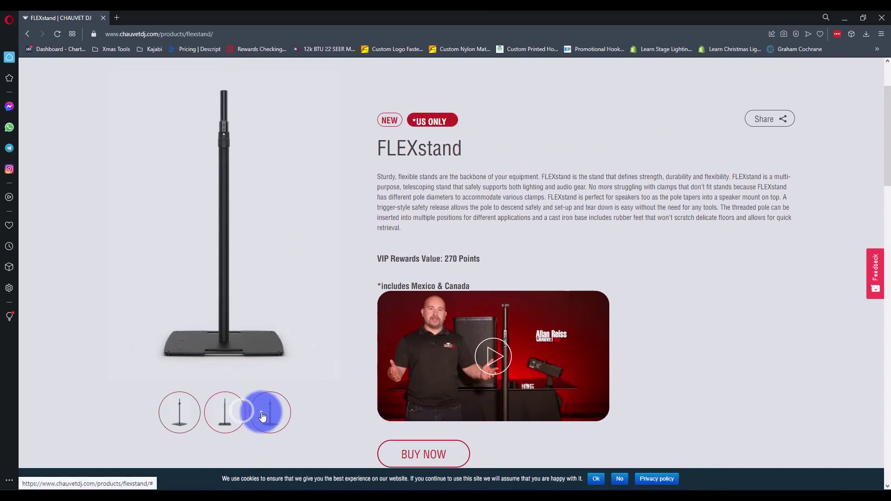
{"action": "left_click", "coordinate": [262, 416]}
{"action": "left_click", "coordinate": [179, 415]}
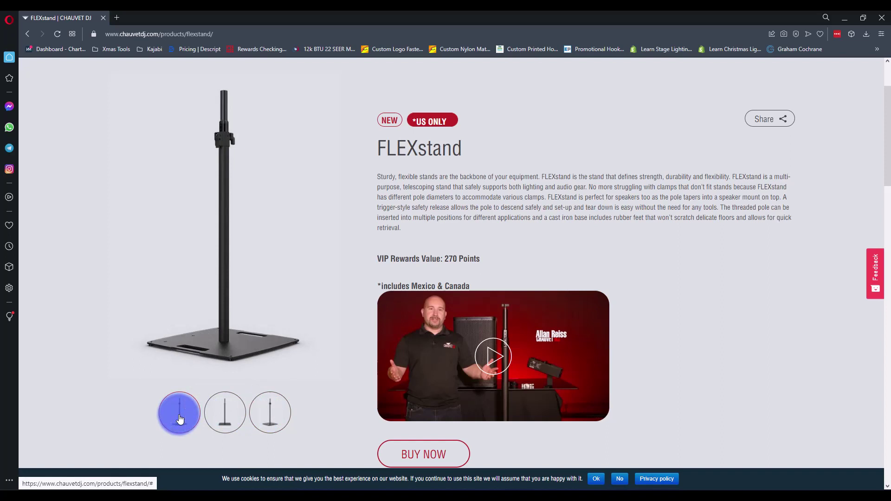
Examine the FLEXstand's highlights list, product description and photo of the pole and base.
{"action": "scroll", "coordinate": [180, 420], "scroll_direction": "down", "scroll_amount": 8}
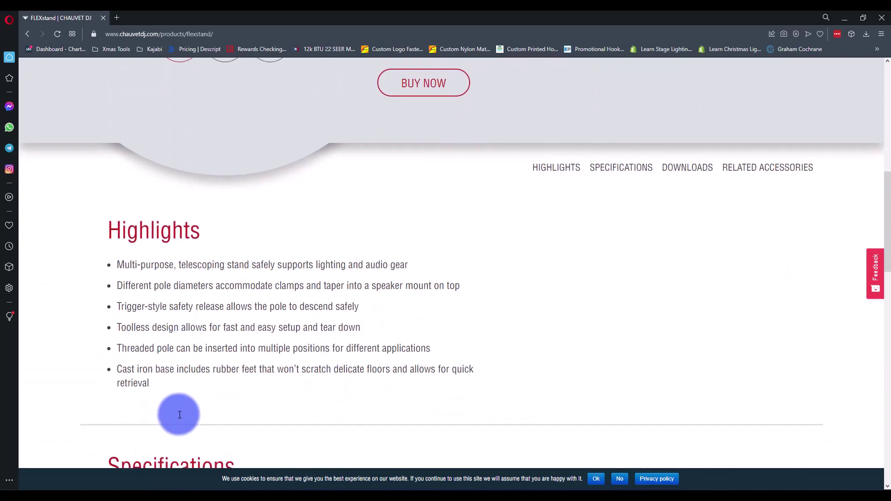
{"action": "scroll", "coordinate": [179, 413], "scroll_direction": "up", "scroll_amount": 5}
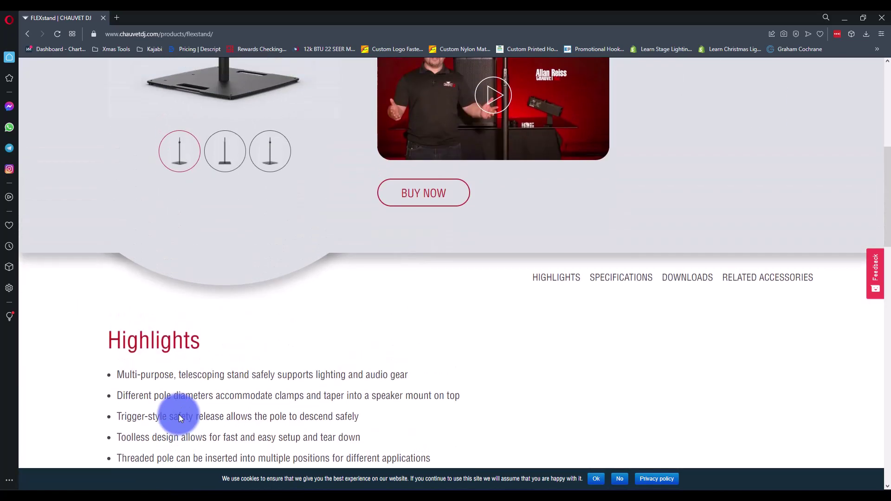
{"action": "scroll", "coordinate": [179, 413], "scroll_direction": "down", "scroll_amount": 4}
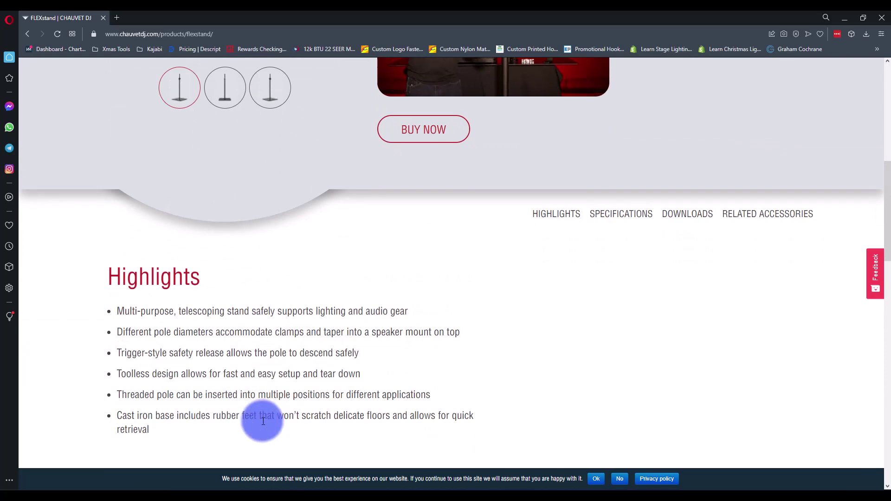
{"action": "scroll", "coordinate": [261, 420], "scroll_direction": "up", "scroll_amount": 5}
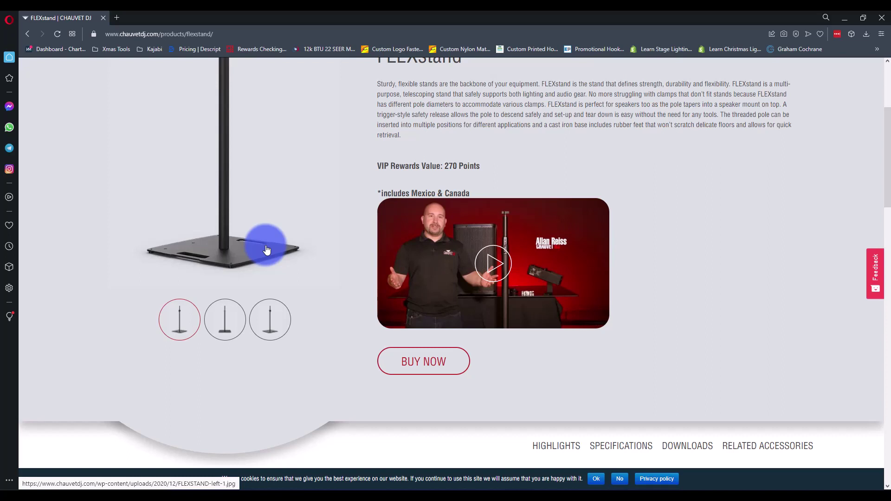
{"action": "scroll", "coordinate": [203, 139], "scroll_direction": "up", "scroll_amount": 1}
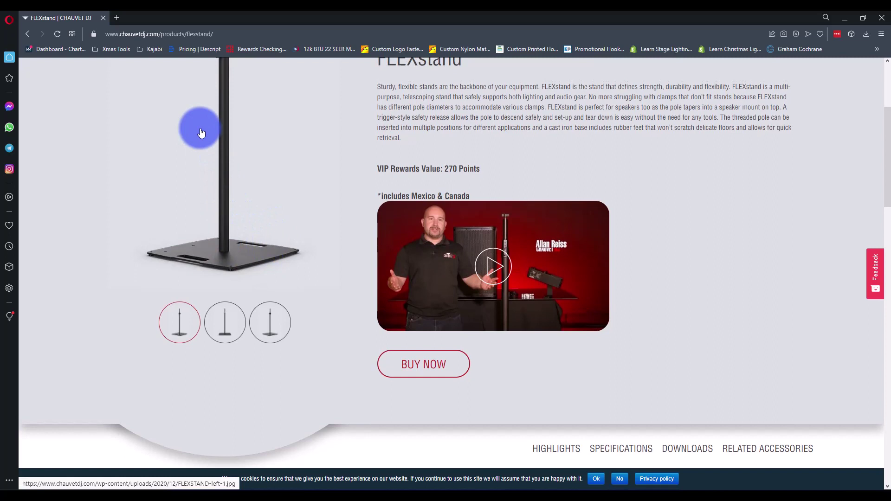
{"action": "scroll", "coordinate": [201, 133], "scroll_direction": "up", "scroll_amount": 2}
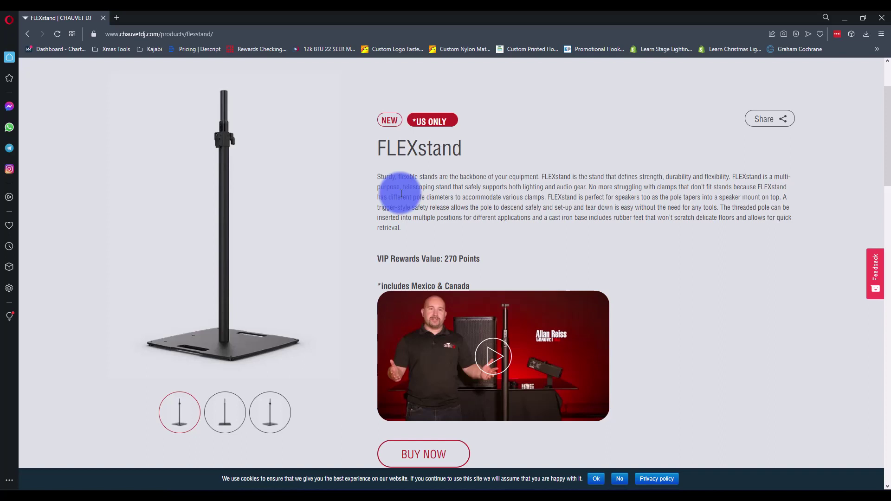
{"action": "scroll", "coordinate": [401, 194], "scroll_direction": "up", "scroll_amount": 1}
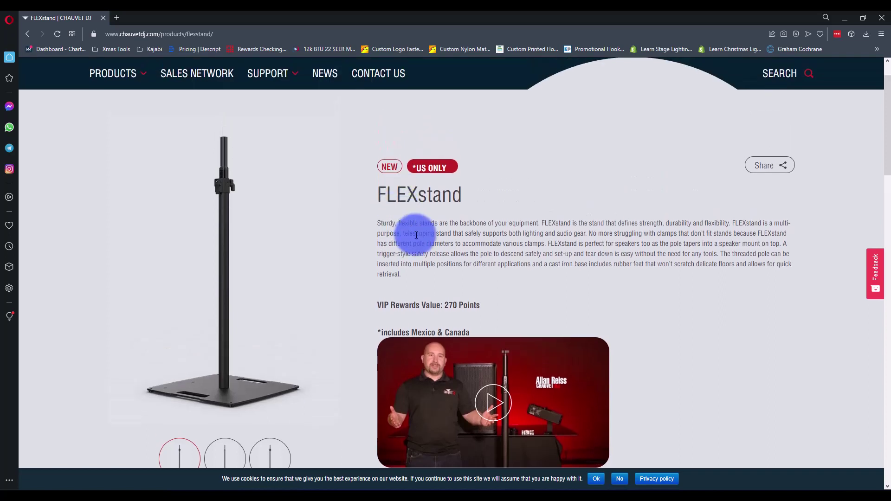
{"action": "scroll", "coordinate": [412, 235], "scroll_direction": "down", "scroll_amount": 1}
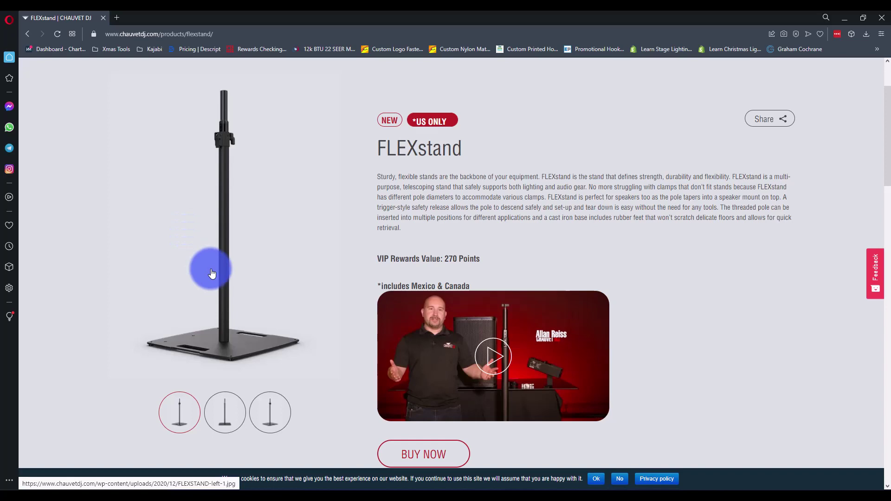
Read the FLEXstand's specifications and included items, and close the product page to return to Capture.
{"action": "scroll", "coordinate": [212, 273], "scroll_direction": "down", "scroll_amount": 10}
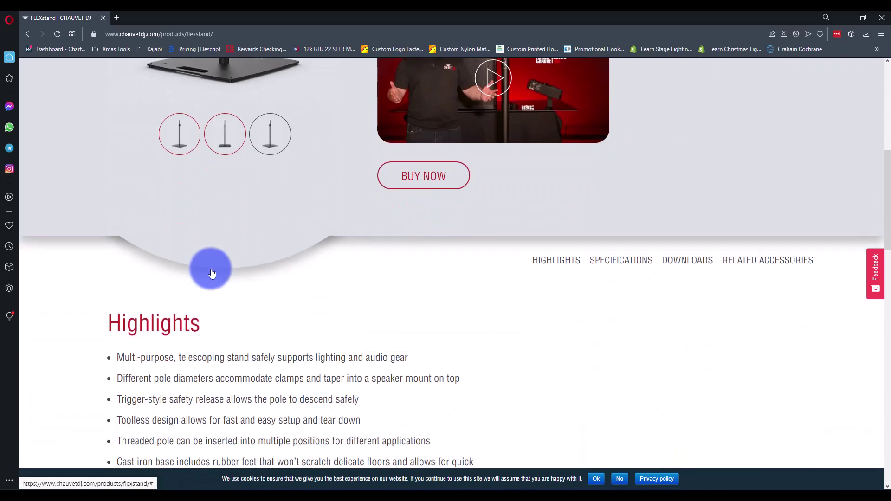
{"action": "scroll", "coordinate": [211, 273], "scroll_direction": "down", "scroll_amount": 3}
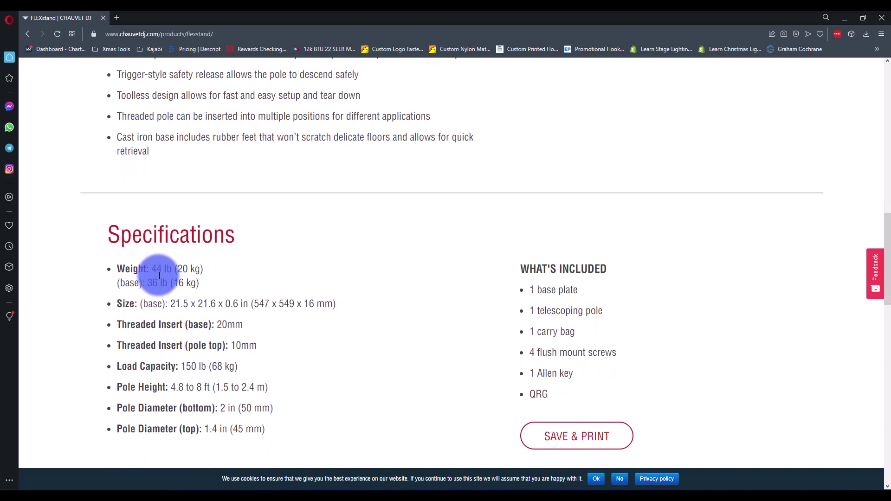
{"action": "scroll", "coordinate": [145, 284], "scroll_direction": "up", "scroll_amount": 13}
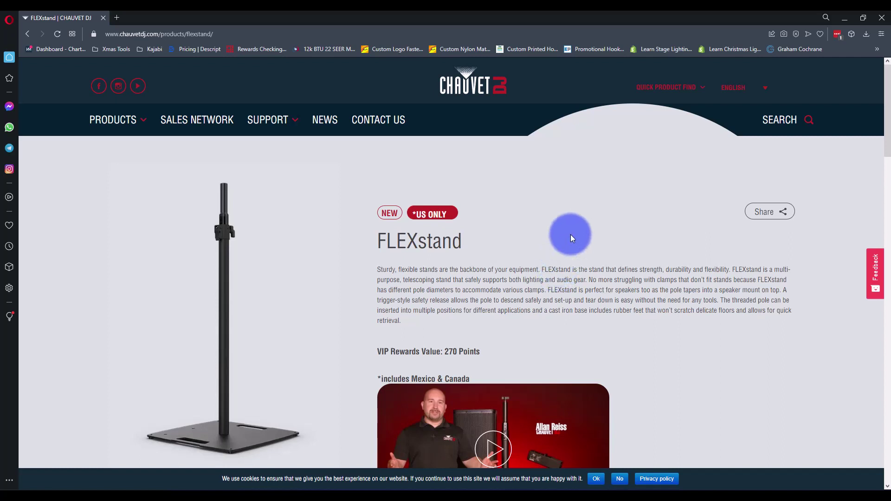
{"action": "scroll", "coordinate": [572, 235], "scroll_direction": "down", "scroll_amount": 4}
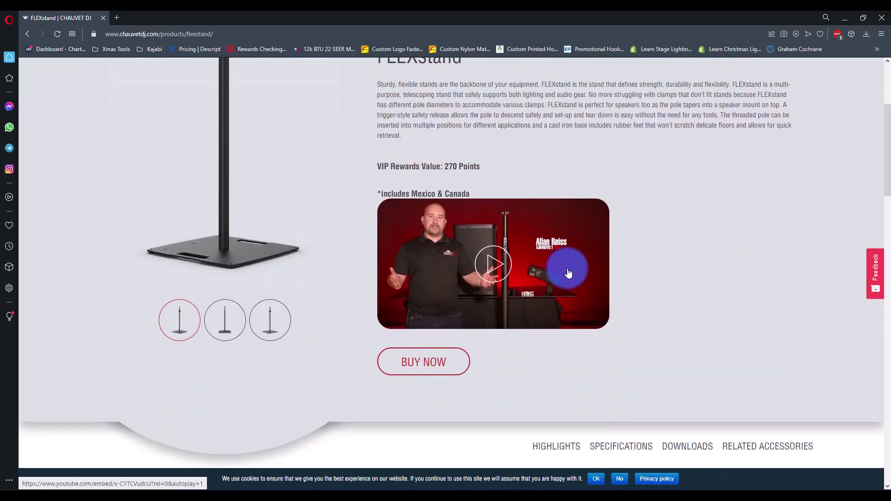
{"action": "scroll", "coordinate": [567, 268], "scroll_direction": "up", "scroll_amount": 2}
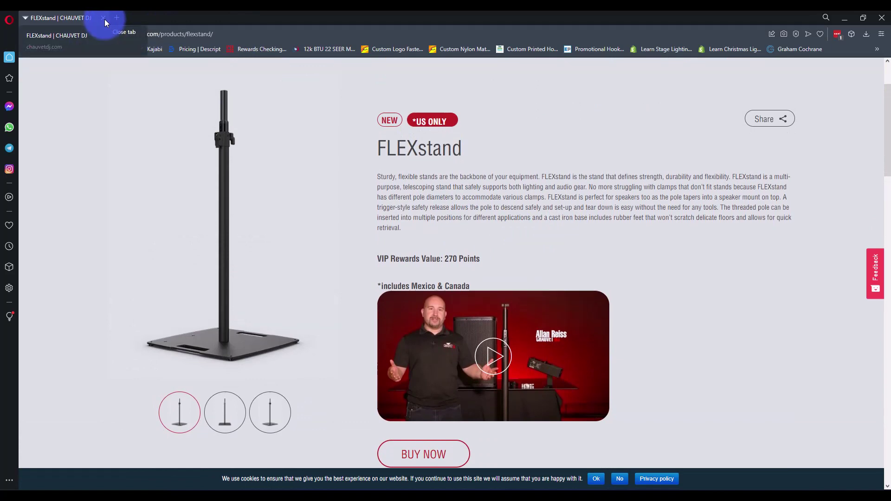
{"action": "left_click", "coordinate": [104, 19]}
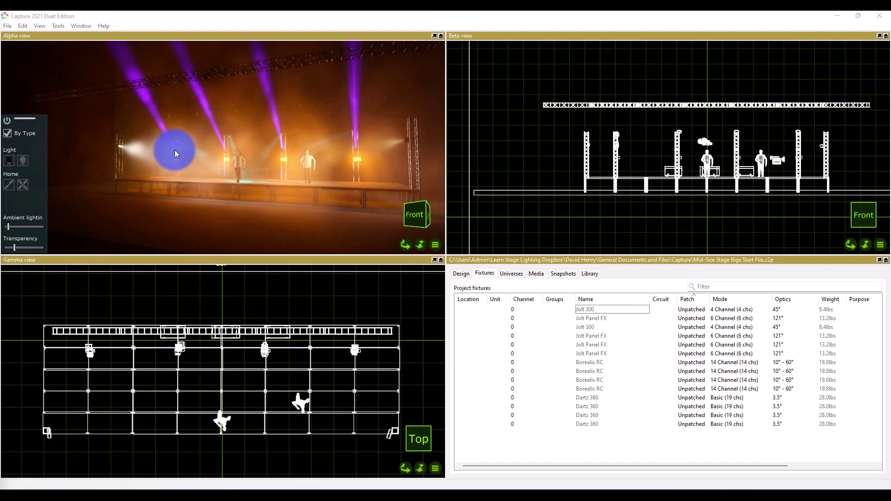
{"action": "scroll", "coordinate": [181, 144], "scroll_direction": "up", "scroll_amount": 5}
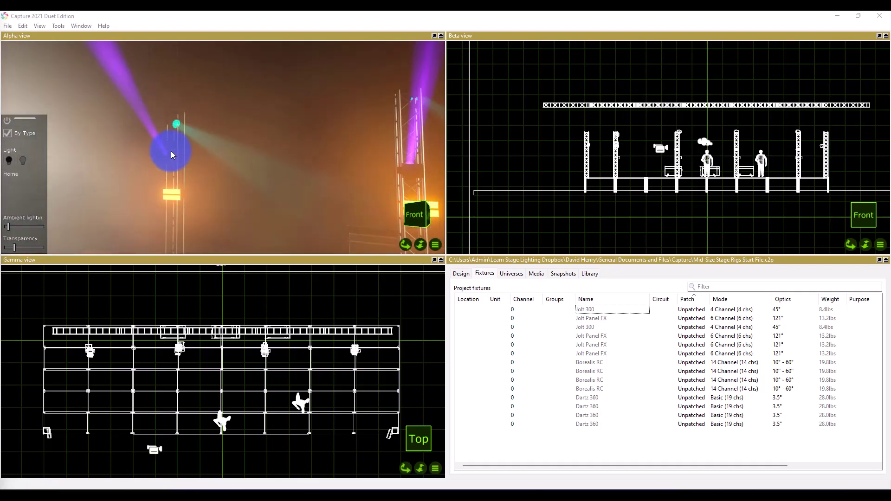
{"action": "scroll", "coordinate": [144, 160], "scroll_direction": "down", "scroll_amount": 2}
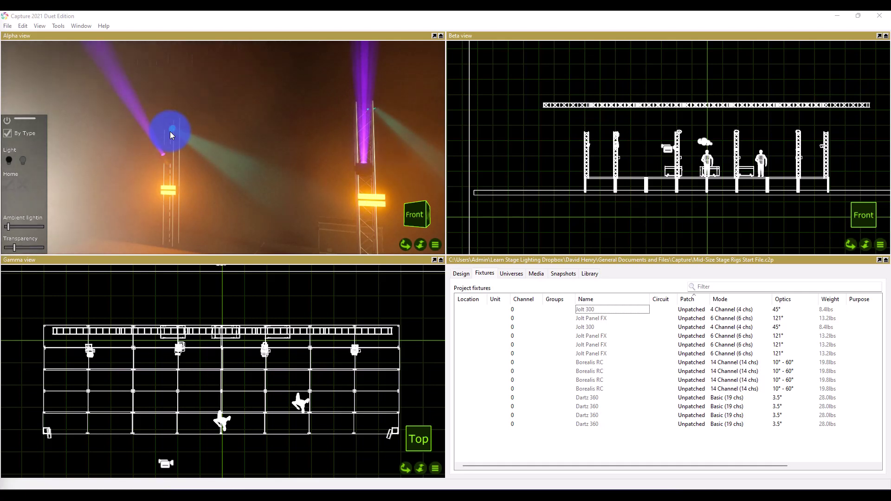
{"action": "left_click_drag", "start_coordinate": [170, 132], "coordinate": [179, 157]}
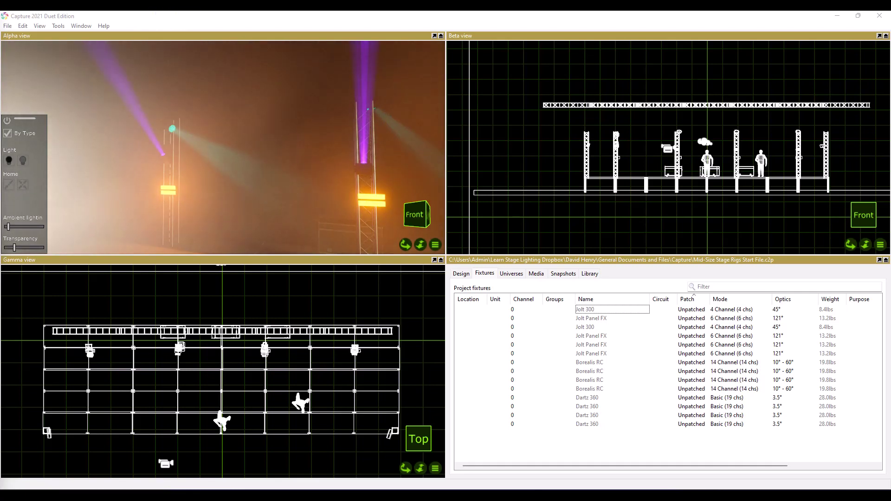
Switch to the web browser and read the name and specifications on the Global Truss DT-QUICK GRID product page.
{"action": "mouse_move", "coordinate": [184, 186]}
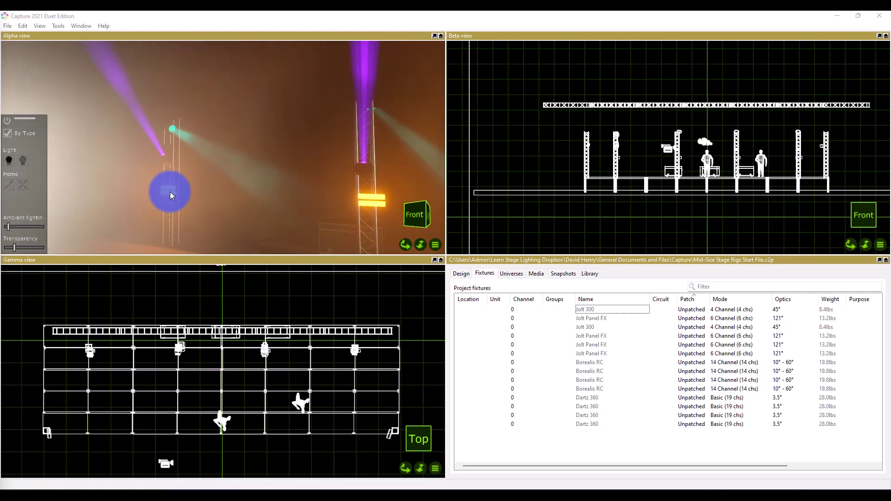
{"action": "left_click_drag", "start_coordinate": [169, 191], "coordinate": [116, 177]}
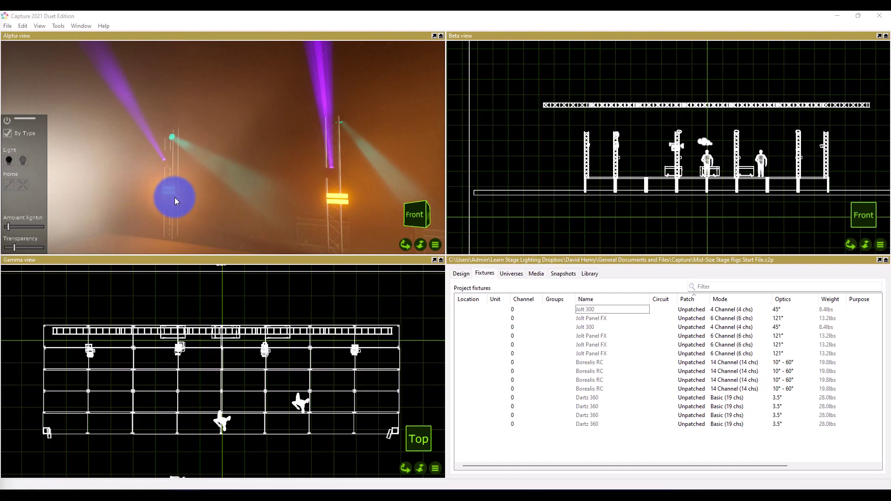
{"action": "scroll", "coordinate": [162, 185], "scroll_direction": "up", "scroll_amount": 3}
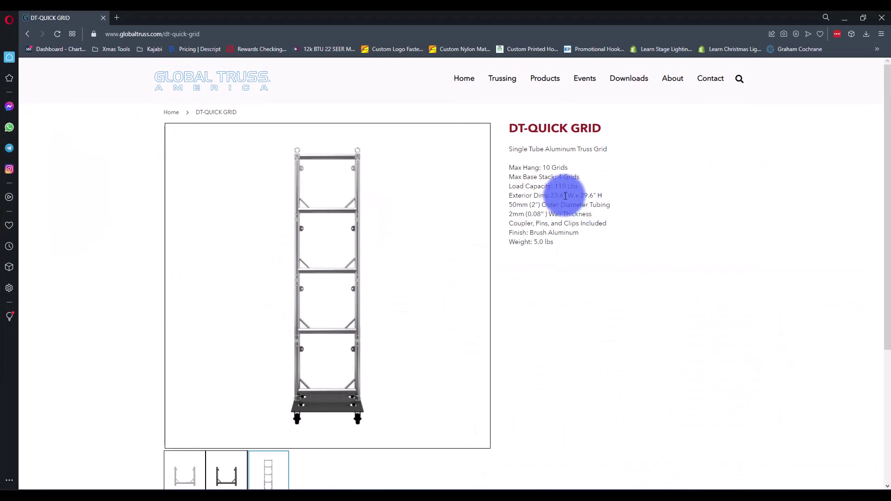
{"action": "scroll", "coordinate": [565, 196], "scroll_direction": "down", "scroll_amount": 1}
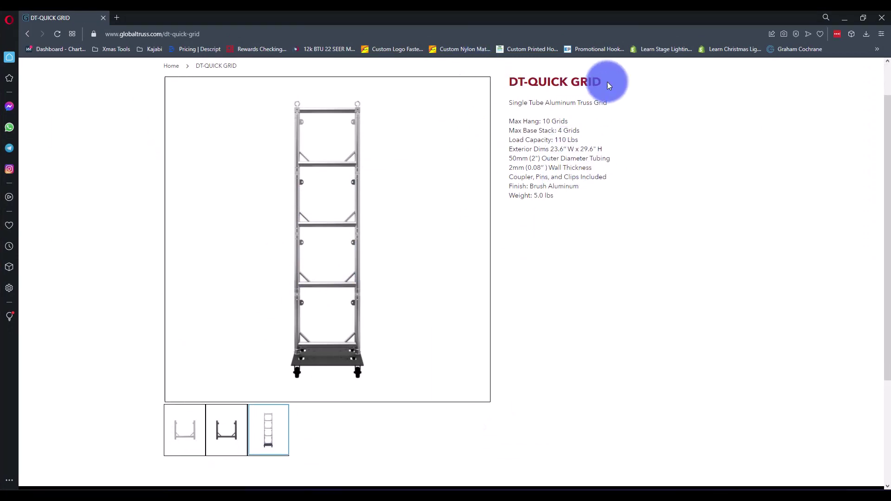
{"action": "left_click_drag", "start_coordinate": [626, 83], "coordinate": [517, 79]}
{"action": "left_click", "coordinate": [517, 80]}
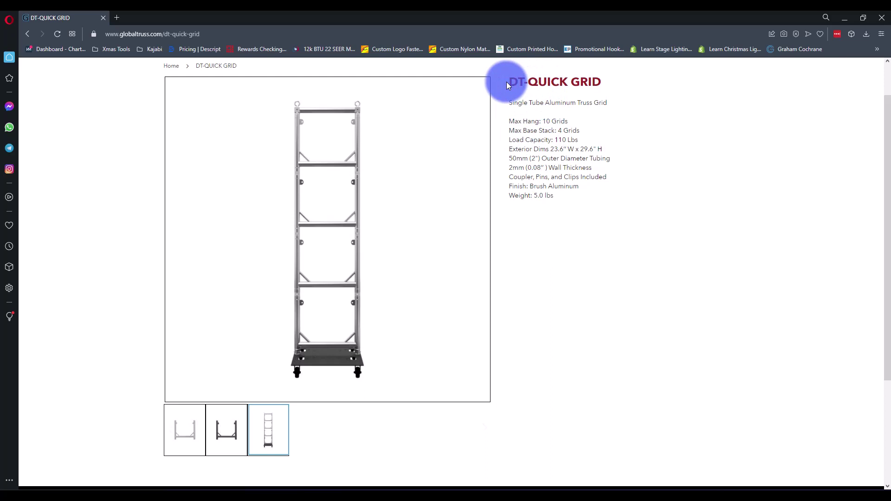
Examine the DT-QUICK GRID photo of stacked grids on a wheeled base, and minimize the browser to return to Capture.
{"action": "mouse_move", "coordinate": [367, 347]}
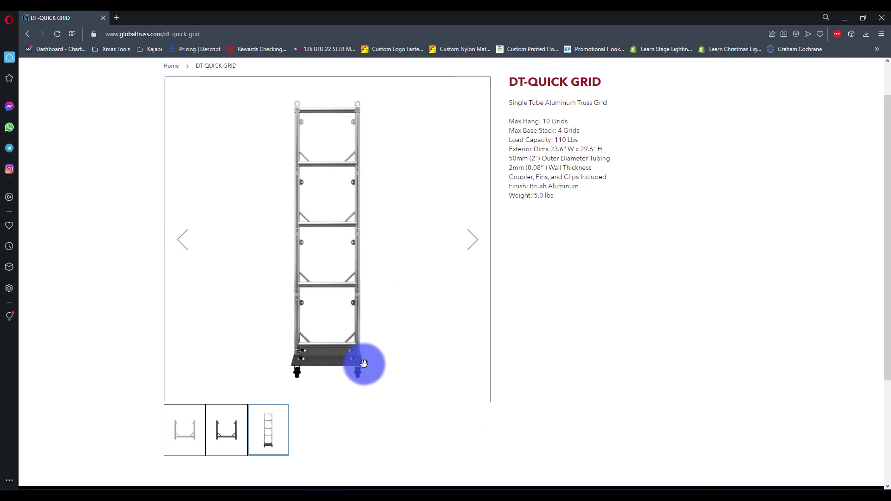
{"action": "scroll", "coordinate": [359, 392], "scroll_direction": "down", "scroll_amount": 2}
{"action": "mouse_move", "coordinate": [342, 265]}
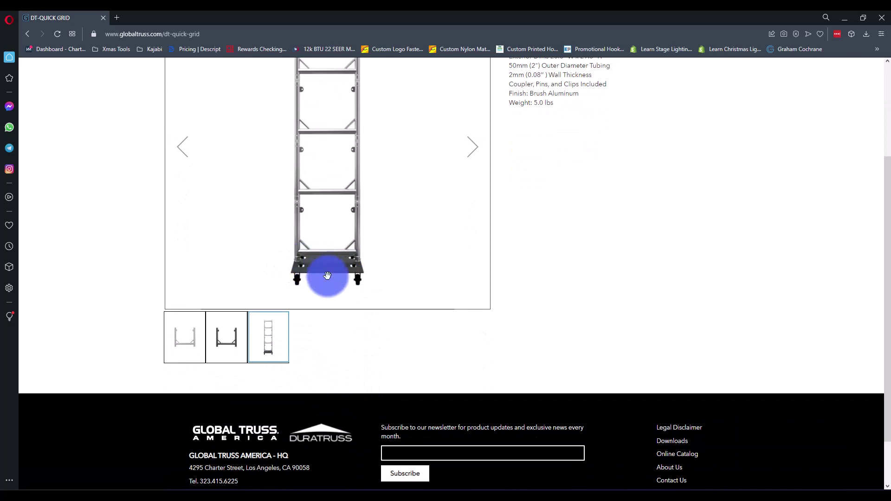
{"action": "scroll", "coordinate": [328, 274], "scroll_direction": "up", "scroll_amount": 3}
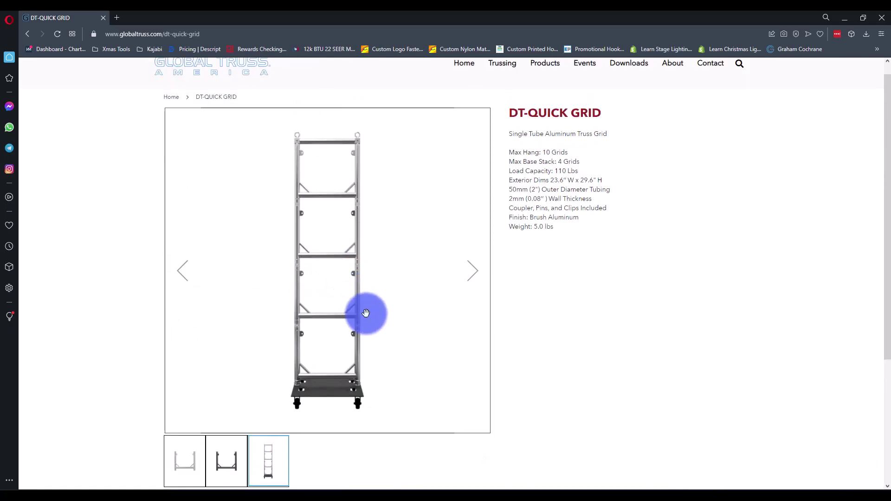
{"action": "scroll", "coordinate": [357, 297], "scroll_direction": "down", "scroll_amount": 1}
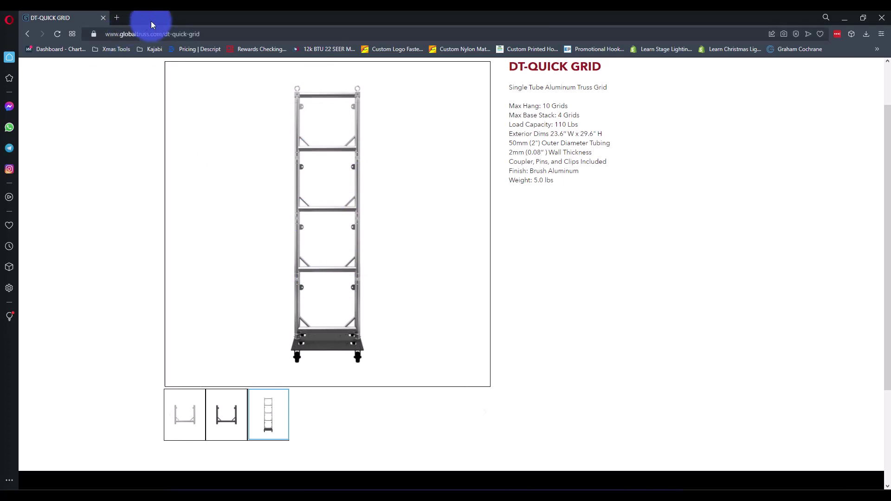
{"action": "left_click", "coordinate": [845, 18]}
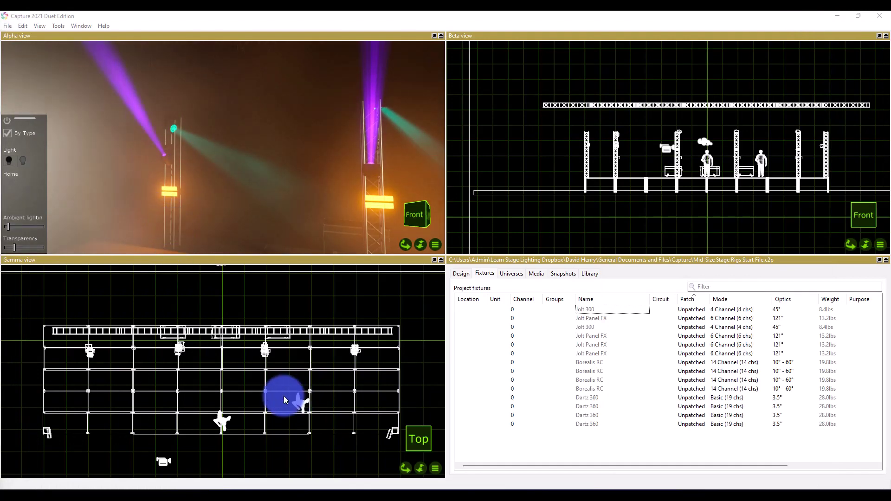
Bring back the DT-QUICK GRID page, view the tower photo again, and close the page to return to Capture.
{"action": "key", "text": "alt+Tab"}
{"action": "scroll", "coordinate": [377, 355], "scroll_direction": "down", "scroll_amount": 3}
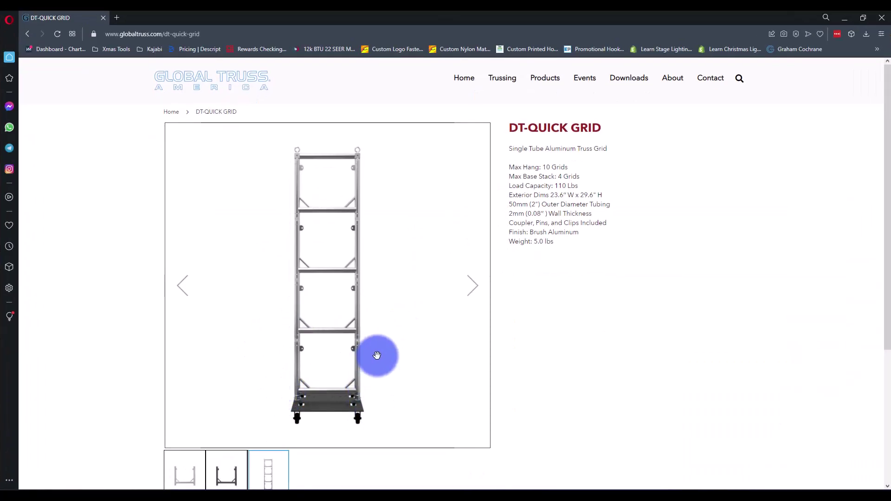
{"action": "scroll", "coordinate": [377, 355], "scroll_direction": "up", "scroll_amount": 2}
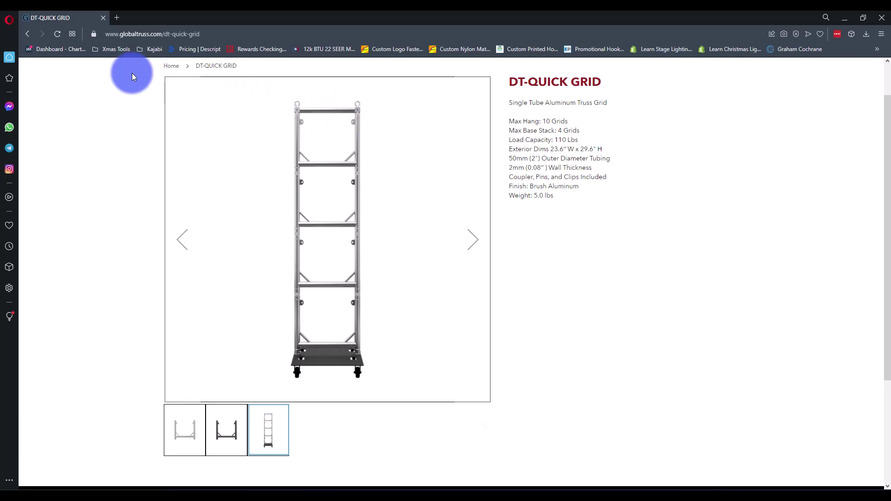
{"action": "left_click", "coordinate": [101, 19]}
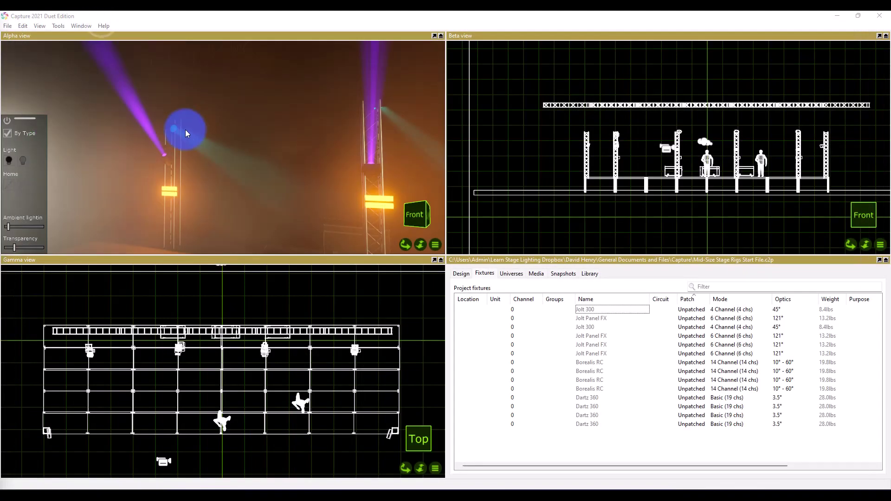
Re-aim the cyan Borealis RC on the second tower and adjust its zoom, first to 60° and finally to 10°.
{"action": "left_click", "coordinate": [175, 127]}
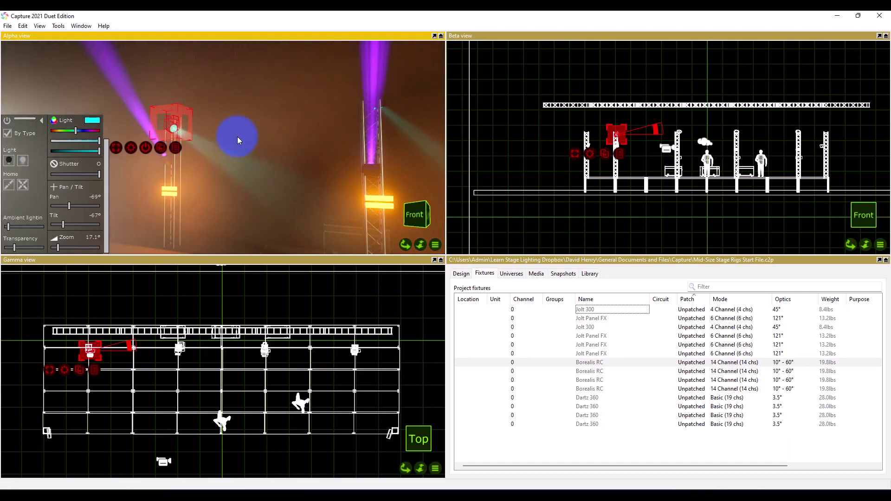
{"action": "left_click_drag", "start_coordinate": [238, 136], "coordinate": [295, 160]}
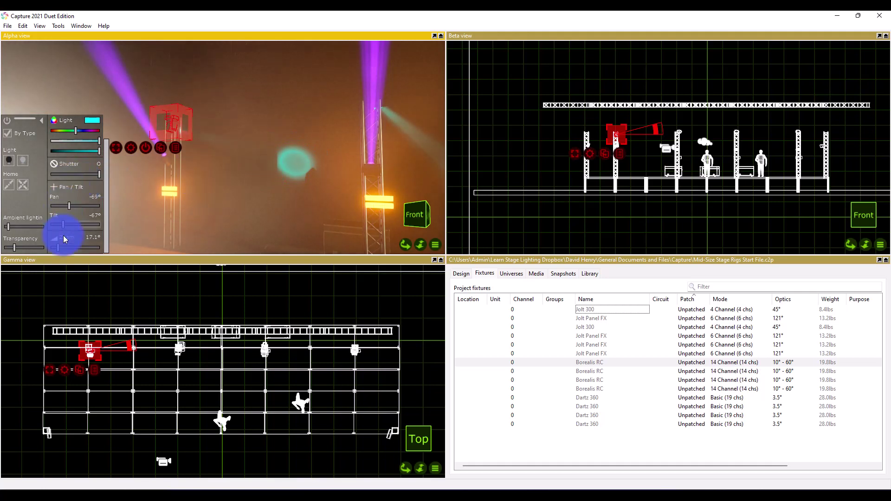
{"action": "left_click", "coordinate": [59, 246]}
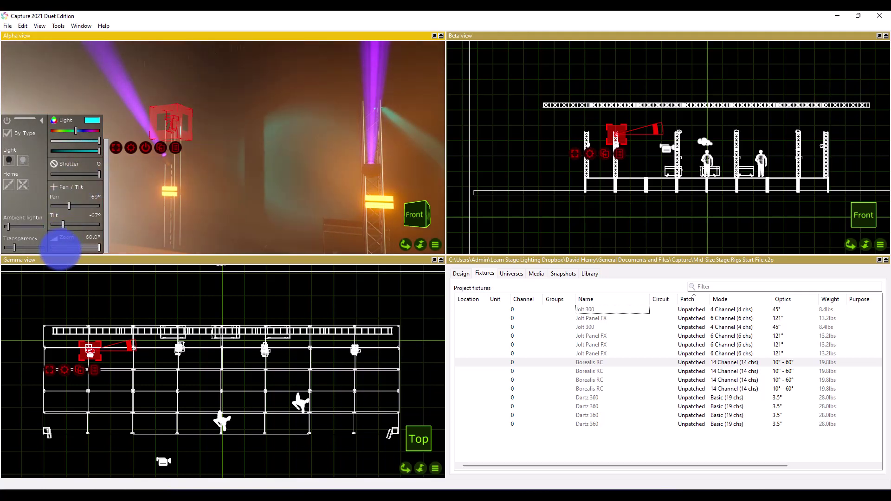
{"action": "left_click_drag", "start_coordinate": [60, 247], "coordinate": [10, 244]}
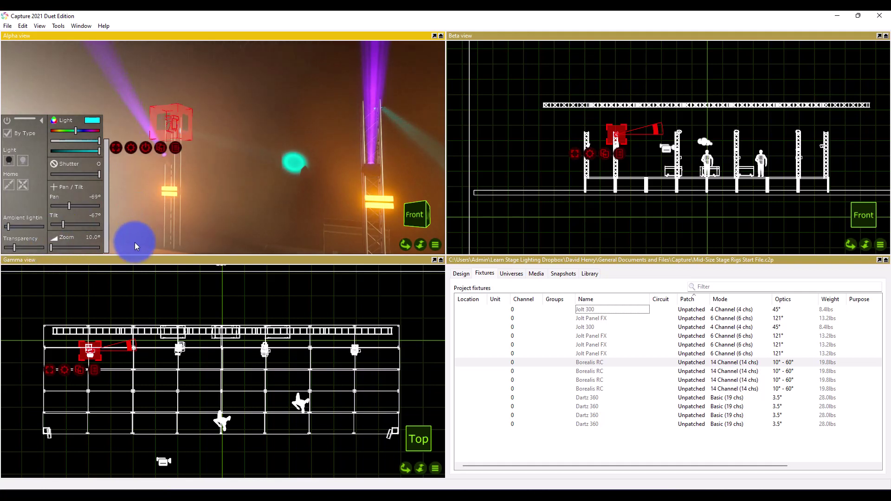
Examine the selected Borealis RC, its beam and its tower up close and as part of the whole stage rig.
{"action": "left_click_drag", "start_coordinate": [183, 187], "coordinate": [363, 256]}
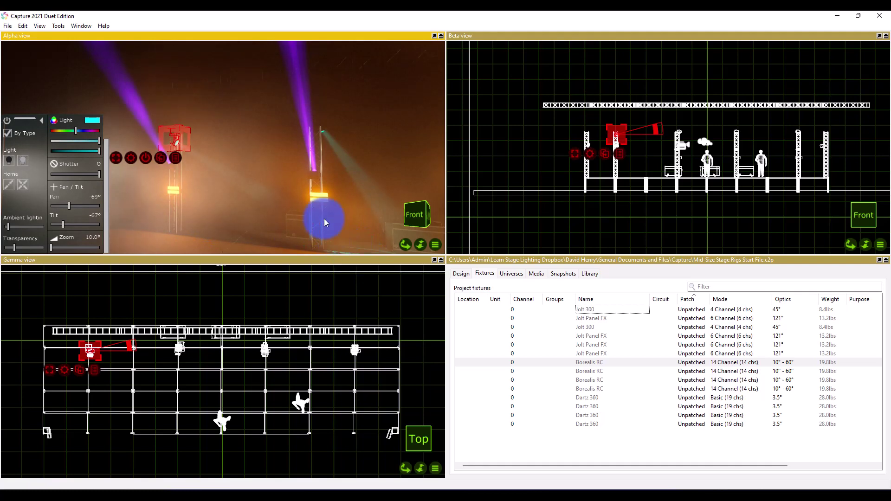
{"action": "left_click_drag", "start_coordinate": [324, 219], "coordinate": [201, 19]}
{"action": "key", "text": "alt+Tab"}
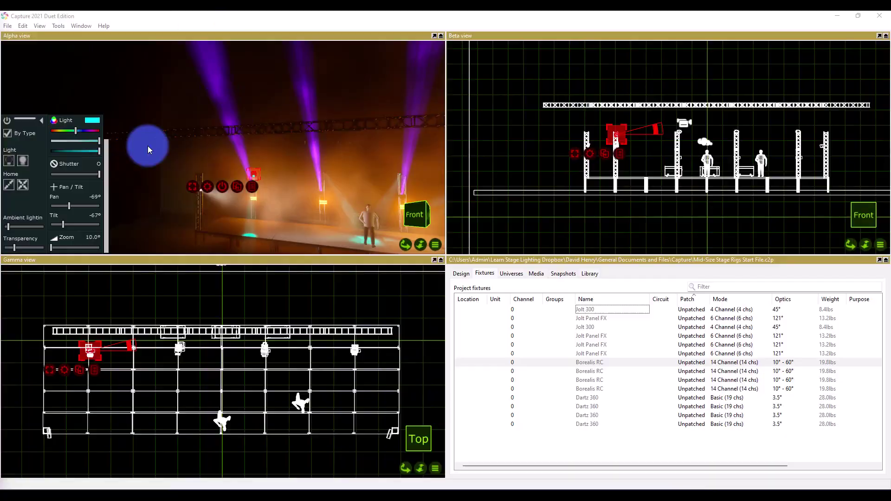
{"action": "key", "text": "alt+Tab"}
{"action": "mouse_move", "coordinate": [244, 179]}
{"action": "left_mouse_down"}
{"action": "mouse_move", "coordinate": [263, 174]}
{"action": "mouse_move", "coordinate": [248, 168]}
{"action": "mouse_move", "coordinate": [199, 195]}
{"action": "mouse_move", "coordinate": [69, 112]}
{"action": "mouse_move", "coordinate": [218, 161]}
{"action": "mouse_move", "coordinate": [271, 192]}
{"action": "mouse_move", "coordinate": [234, 186]}
{"action": "left_mouse_up"}
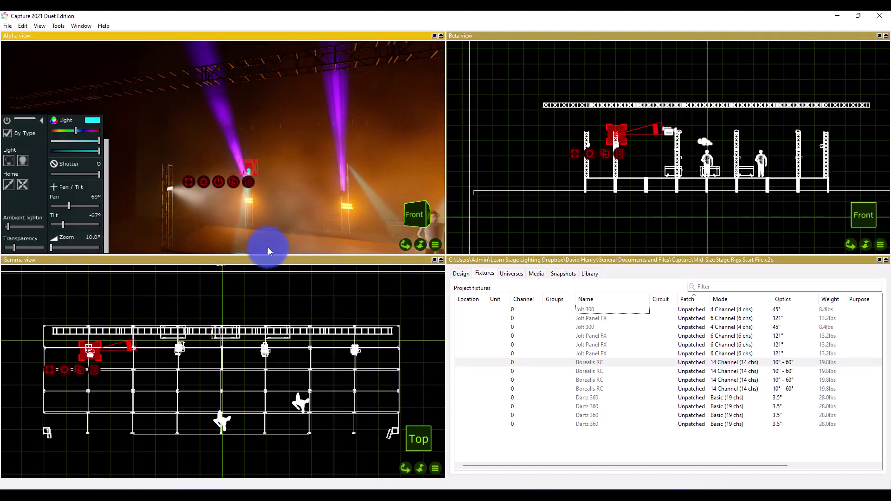
{"action": "scroll", "coordinate": [245, 167], "scroll_direction": "up", "scroll_amount": 5}
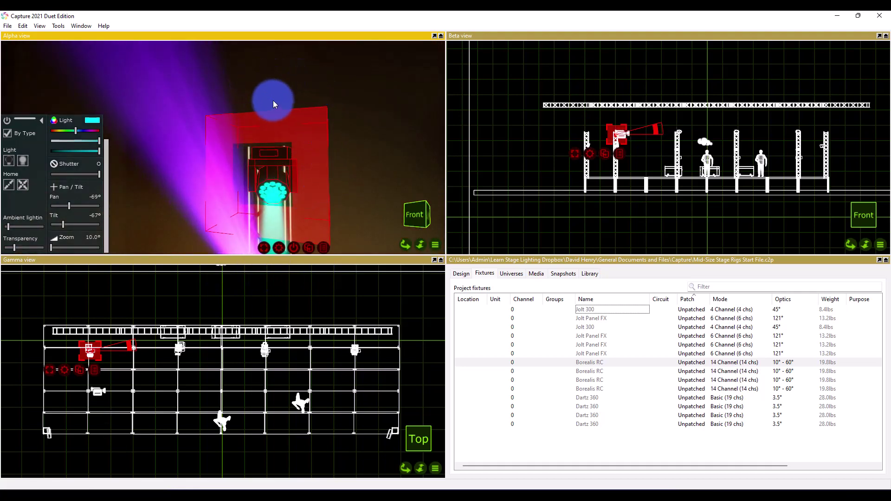
{"action": "left_click_drag", "start_coordinate": [297, 167], "coordinate": [201, 107]}
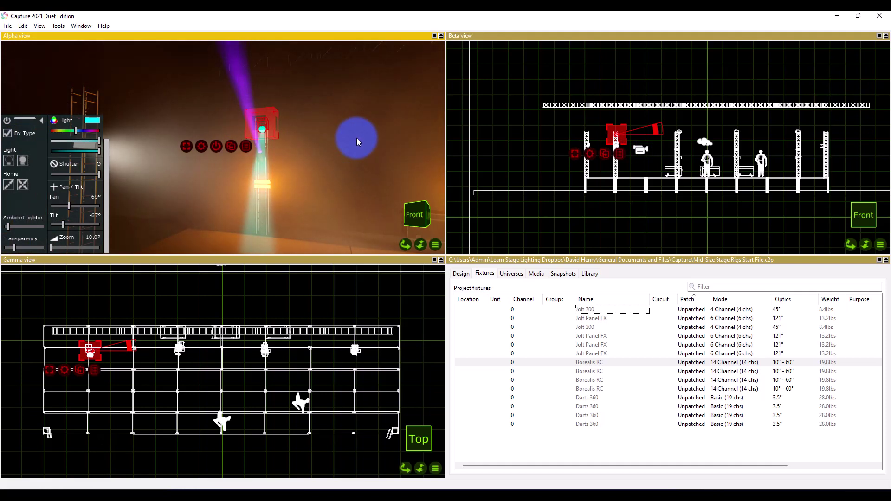
{"action": "left_click_drag", "start_coordinate": [356, 138], "coordinate": [317, 134]}
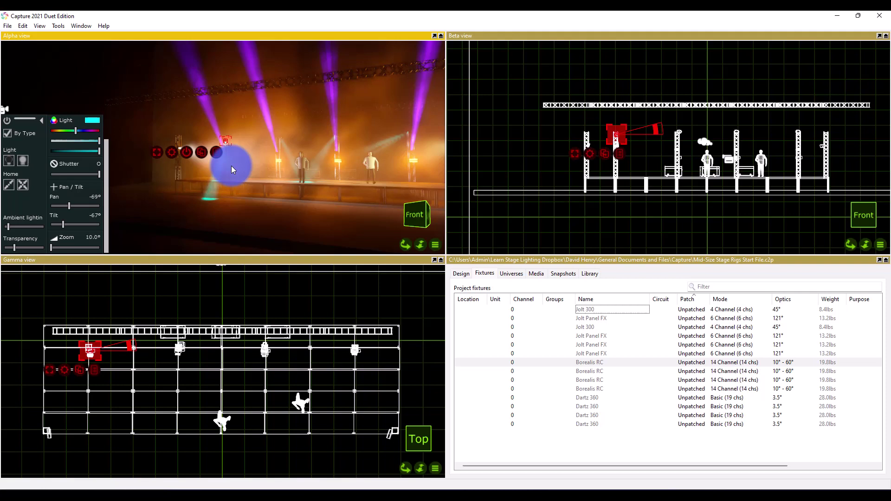
Select the Dartz 360 on the same tower to view its fixture controls, and clear the selection.
{"action": "left_click", "coordinate": [224, 153]}
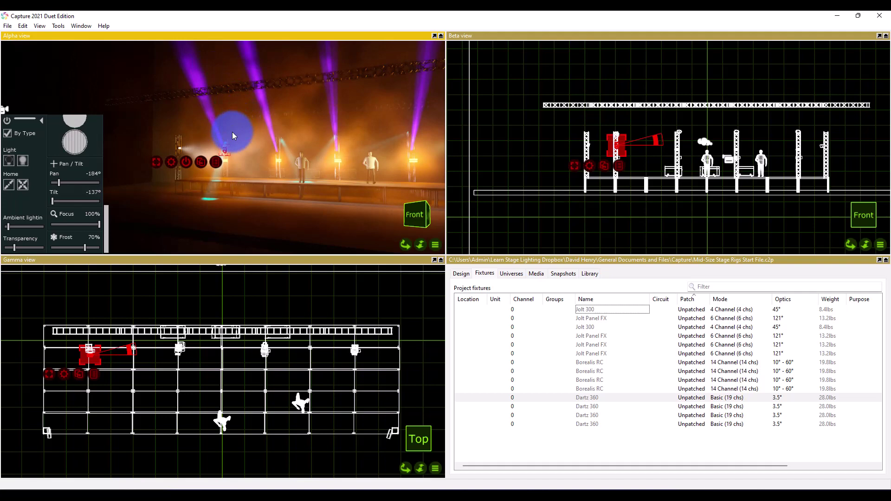
{"action": "left_click", "coordinate": [225, 145]}
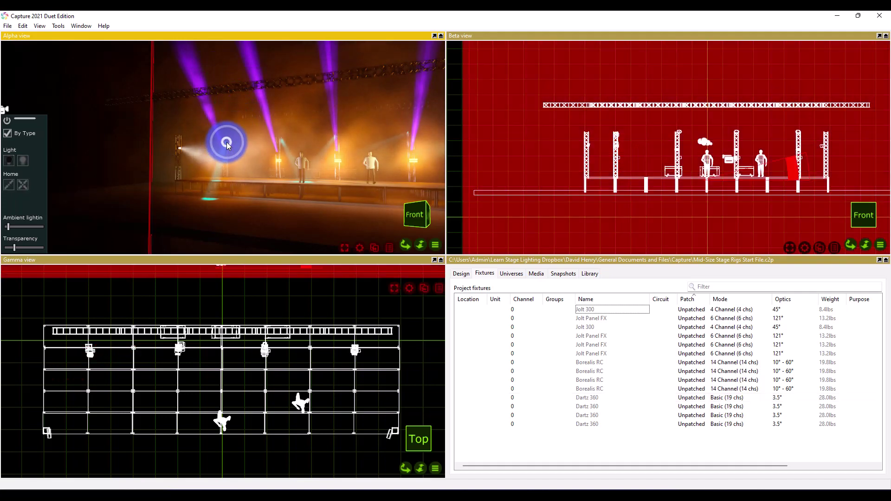
{"action": "left_click", "coordinate": [122, 121]}
{"action": "left_click", "coordinate": [206, 135]}
{"action": "left_click_drag", "start_coordinate": [205, 135], "coordinate": [172, 143]}
{"action": "scroll", "coordinate": [172, 144], "scroll_direction": "down", "scroll_amount": 2}
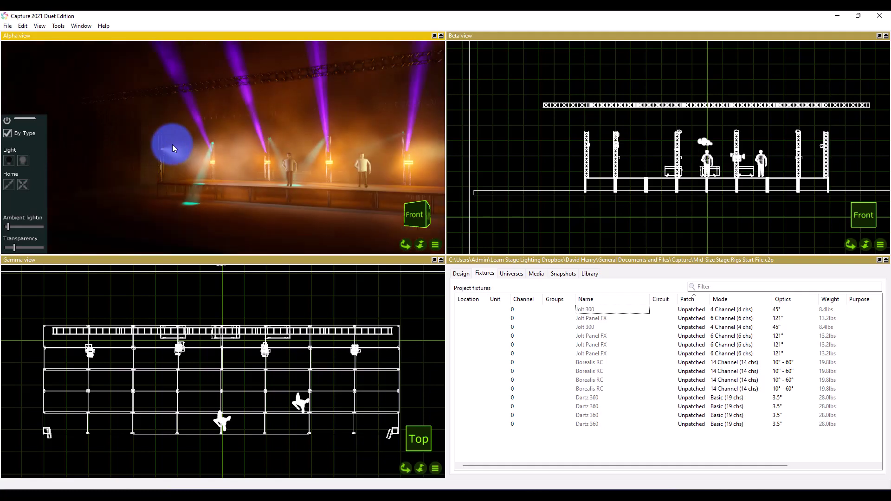
{"action": "scroll", "coordinate": [208, 148], "scroll_direction": "up", "scroll_amount": 2}
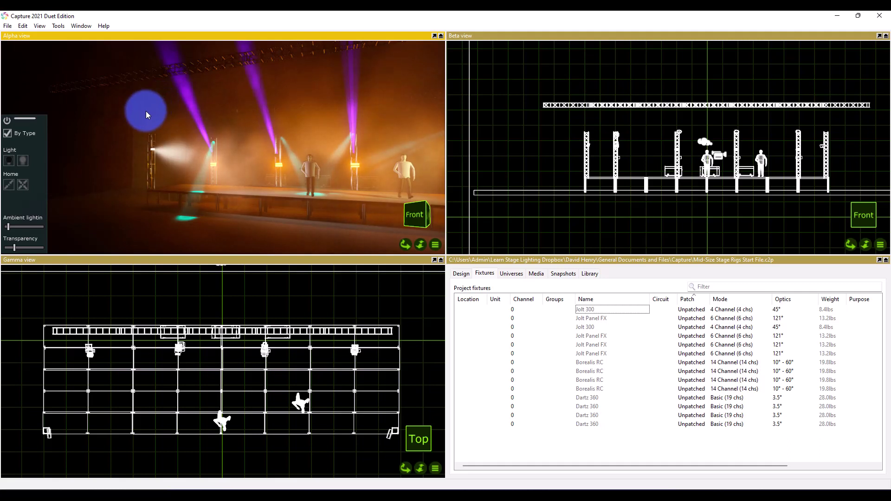
{"action": "key", "text": "Right"}
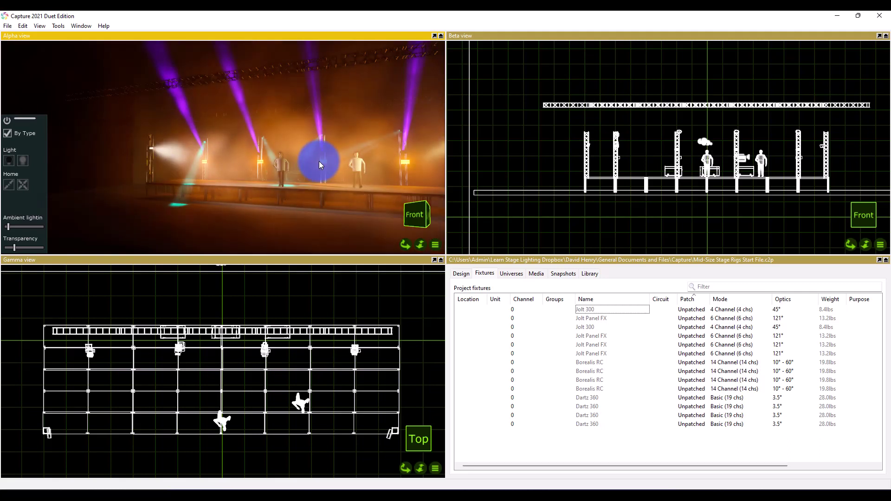
{"action": "scroll", "coordinate": [318, 160], "scroll_direction": "up", "scroll_amount": 2}
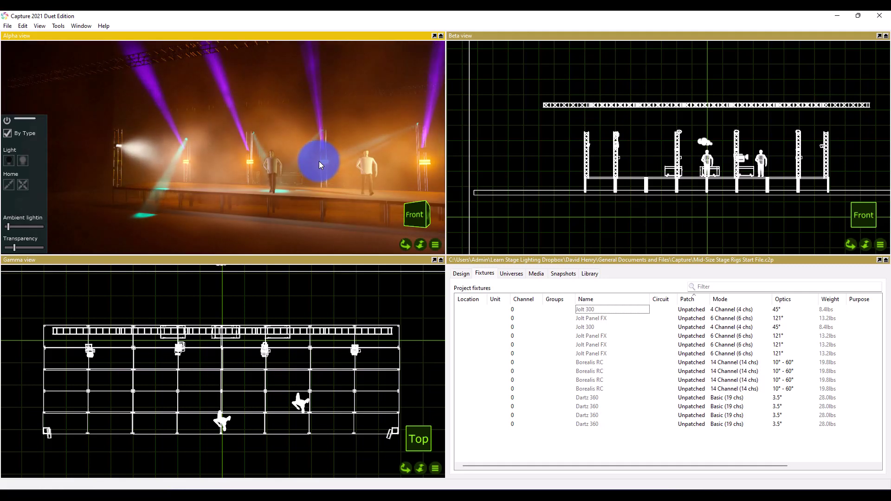